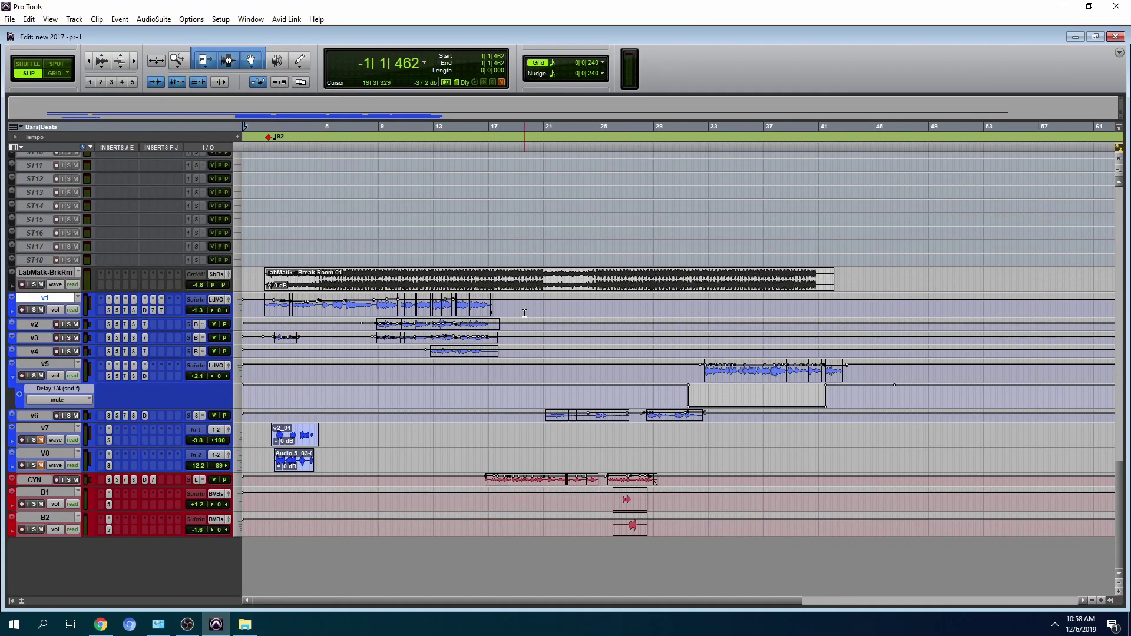
# - Enlarge the v1 vocal track's height so its volume automation can be worked on in detail
pyautogui.press('F5')
pyautogui.moveTo(555, 305); pyautogui.dragTo(228, 309)
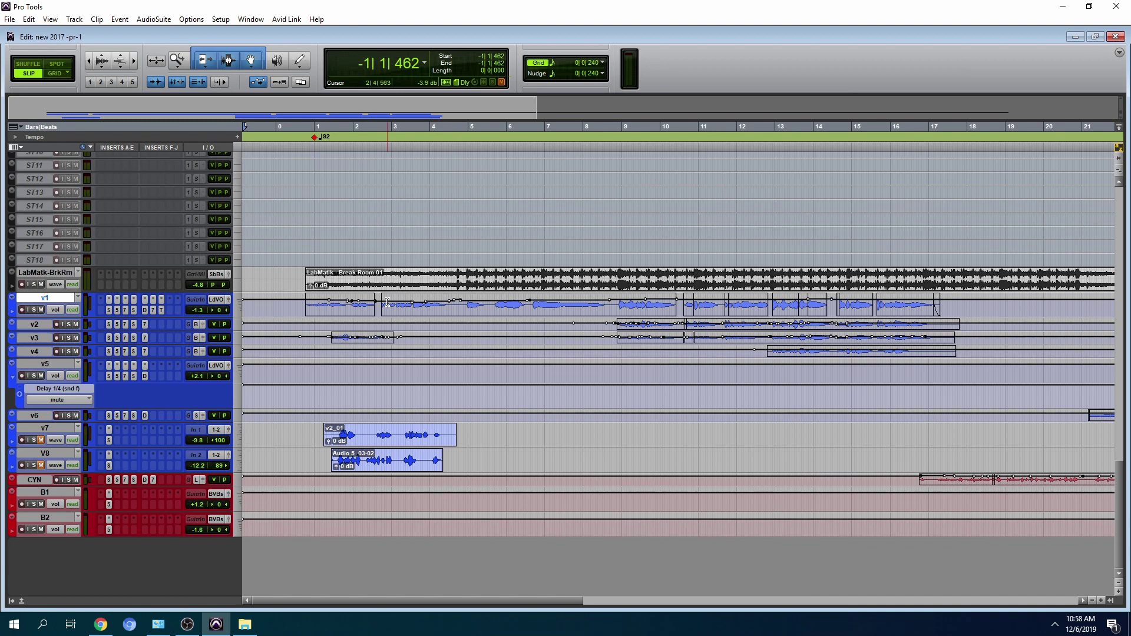
pyautogui.hotkey('ctrl', '[')
pyautogui.click(275, 302)
pyautogui.press('super+Up')
pyautogui.press('super+Up')
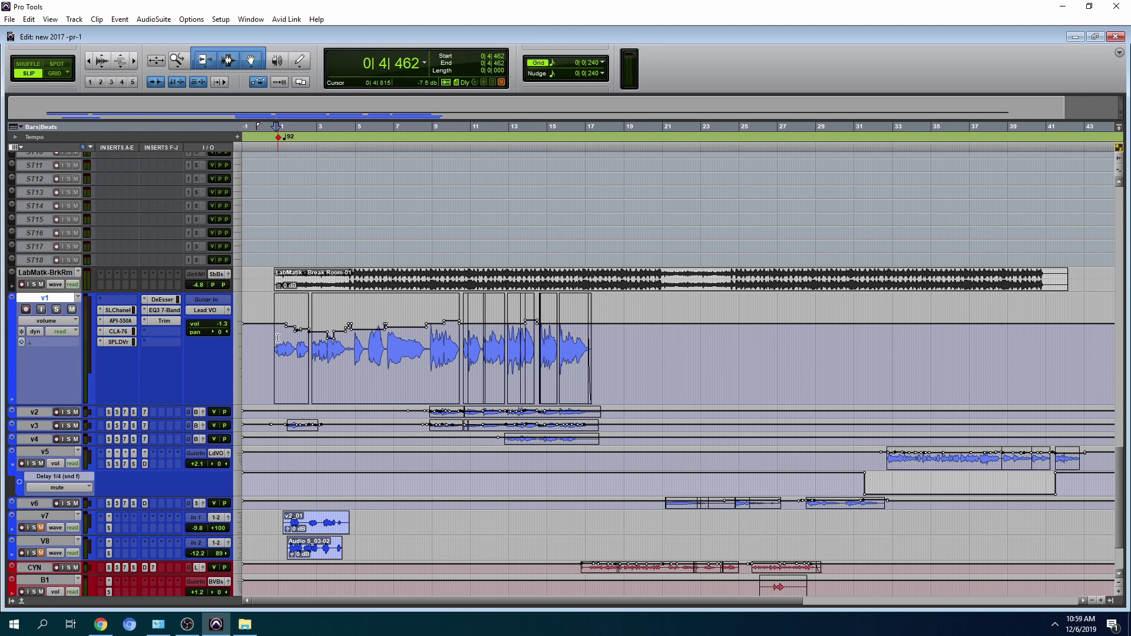
# - Try lowering the existing volume automation across all v1 vocal clips from about bar 1 to bar 18
pyautogui.moveTo(277, 339); pyautogui.dragTo(614, 340)
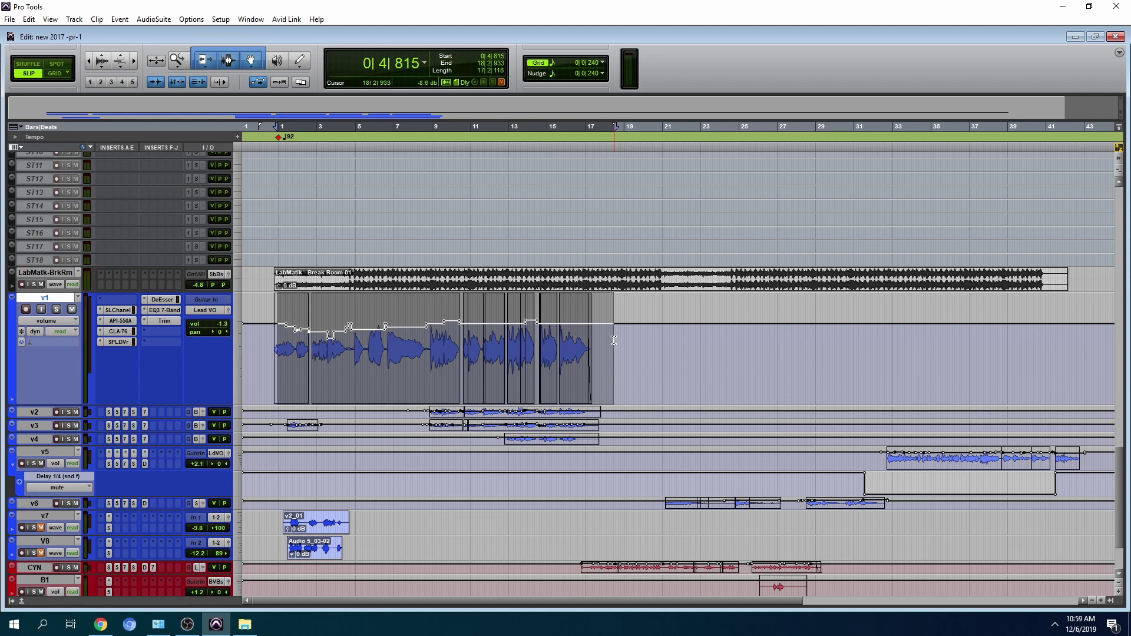
pyautogui.click(520, 302)
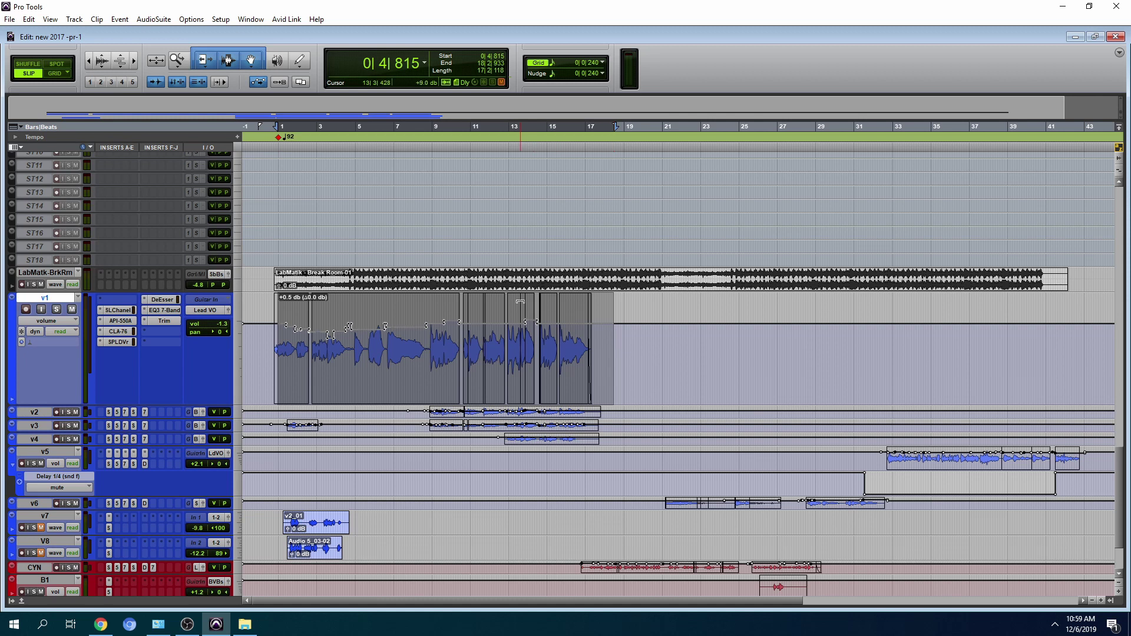
pyautogui.moveTo(520, 302); pyautogui.dragTo(520, 304)
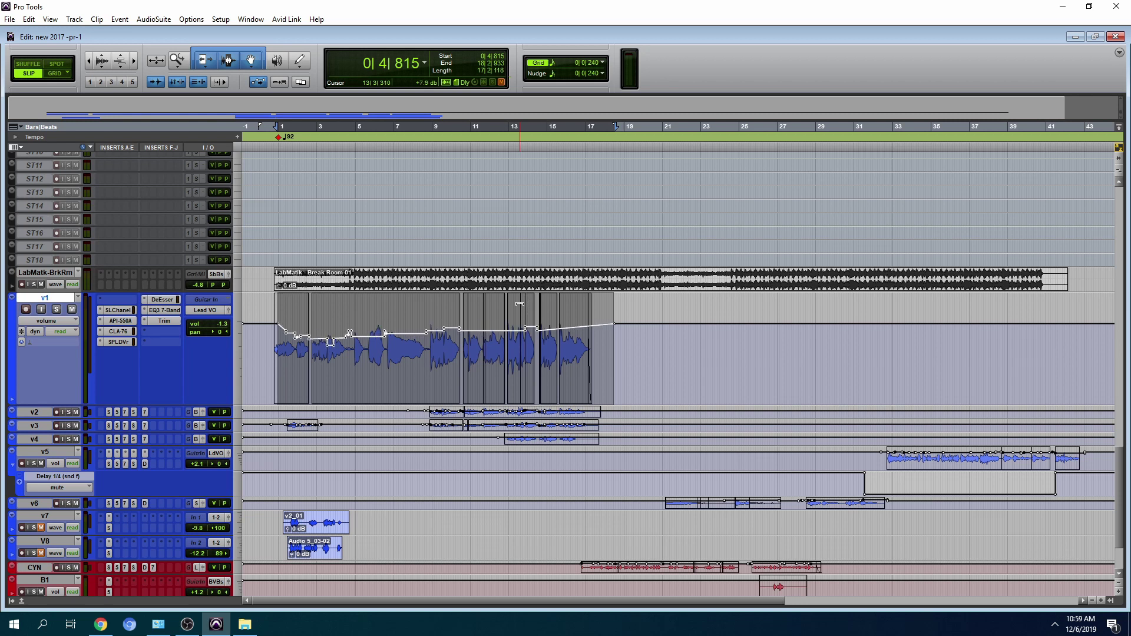
pyautogui.hotkey('ctrl', 'z')
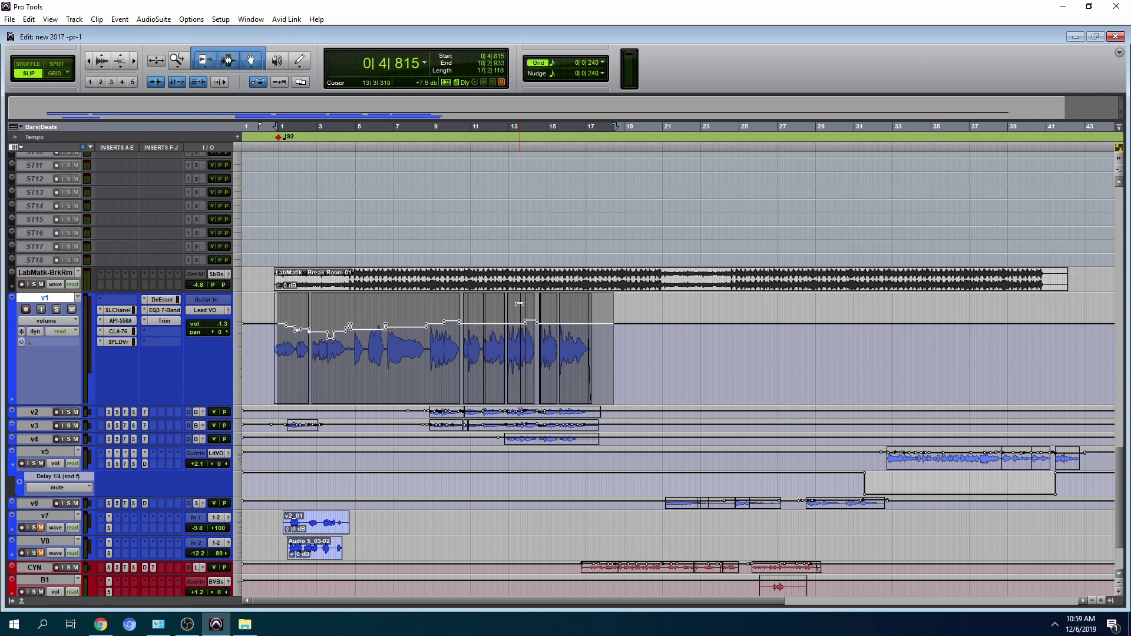
pyautogui.press('Return')
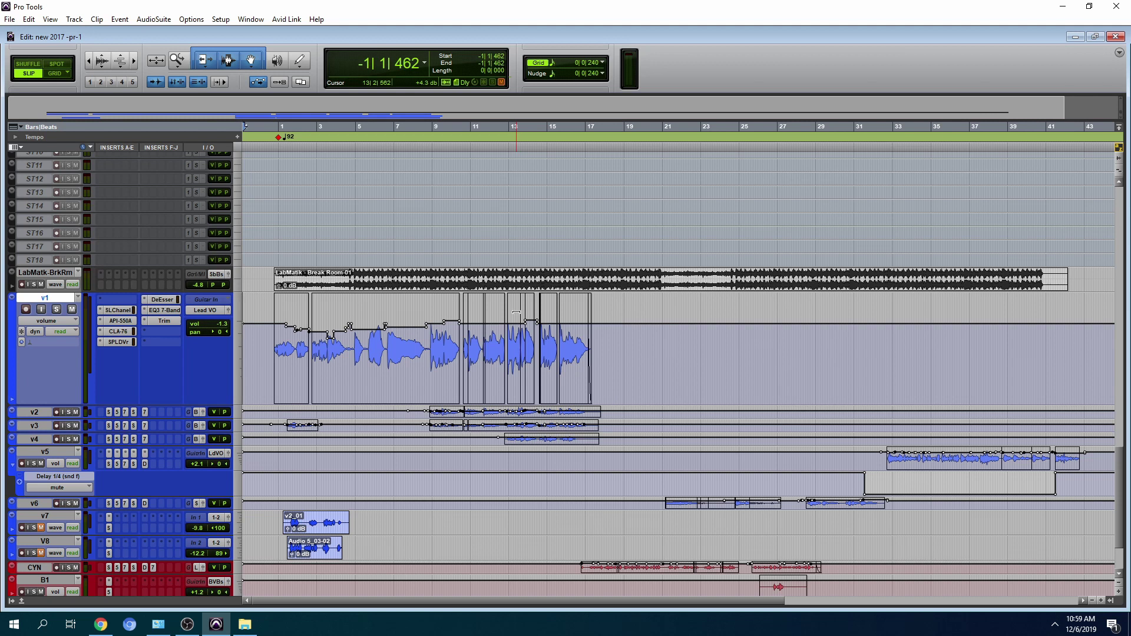
# - Select about bars 4 to 13 on the Lead VO track, audition the range, and enlarge the track's height
pyautogui.press('r')
pyautogui.scroll(6, 516, 312)
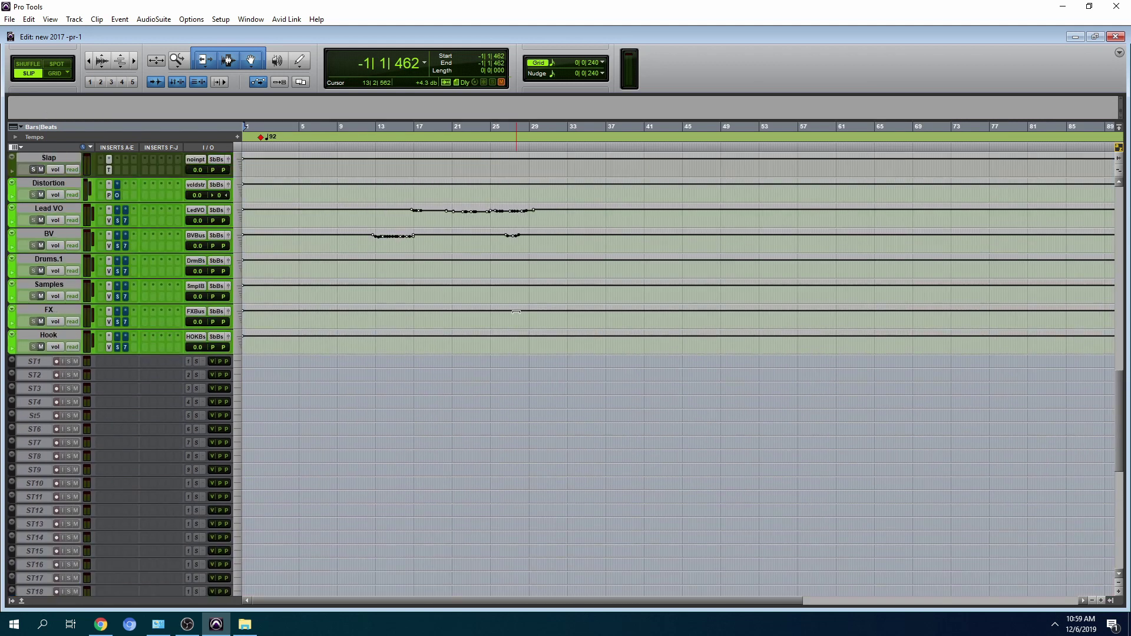
pyautogui.scroll(1, 516, 312)
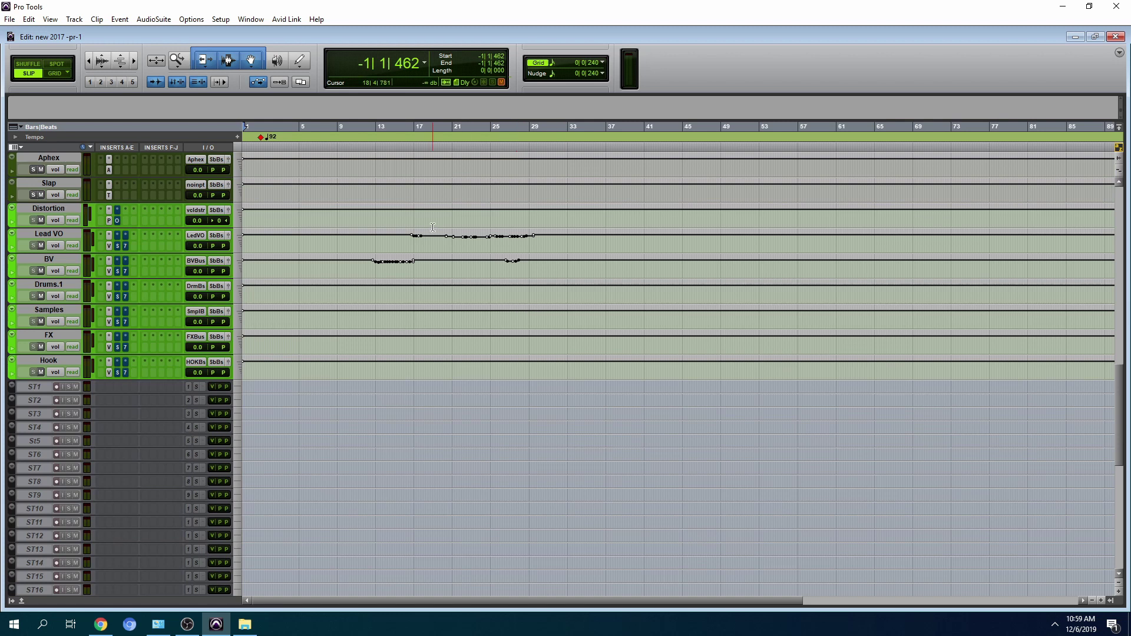
pyautogui.click(61, 236)
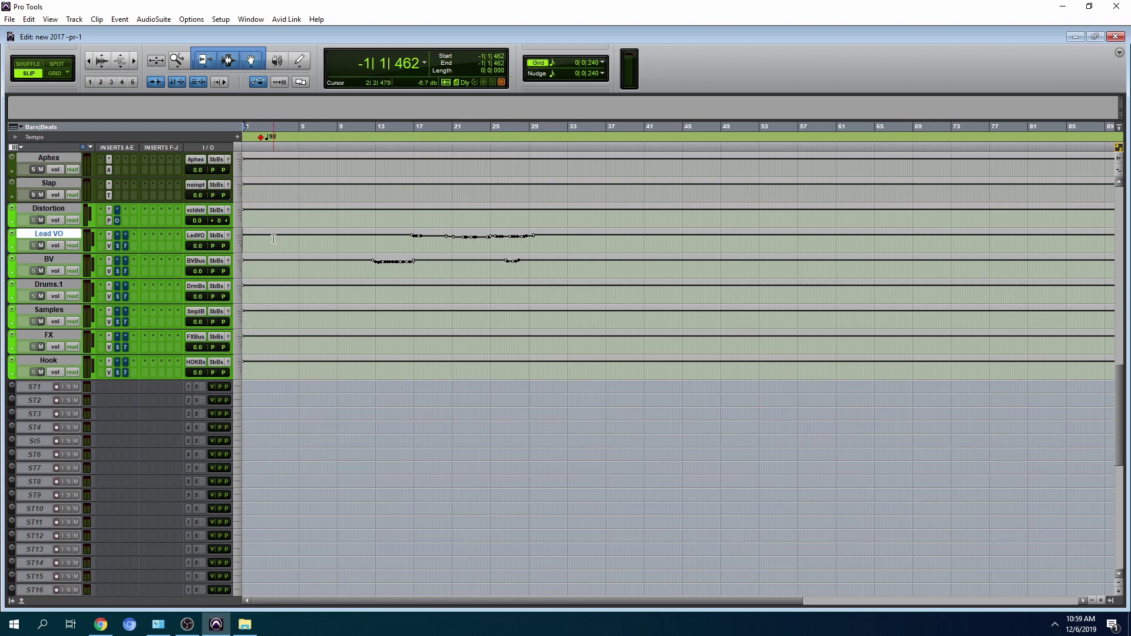
pyautogui.moveTo(289, 238); pyautogui.dragTo(377, 239)
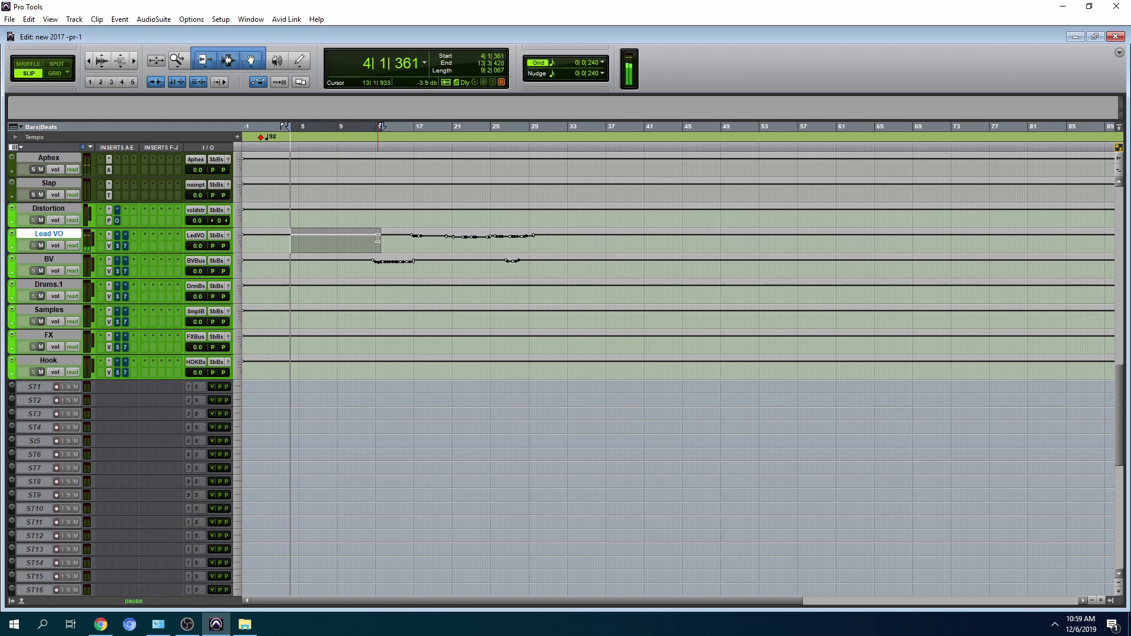
pyautogui.press('space')
pyautogui.press('space')
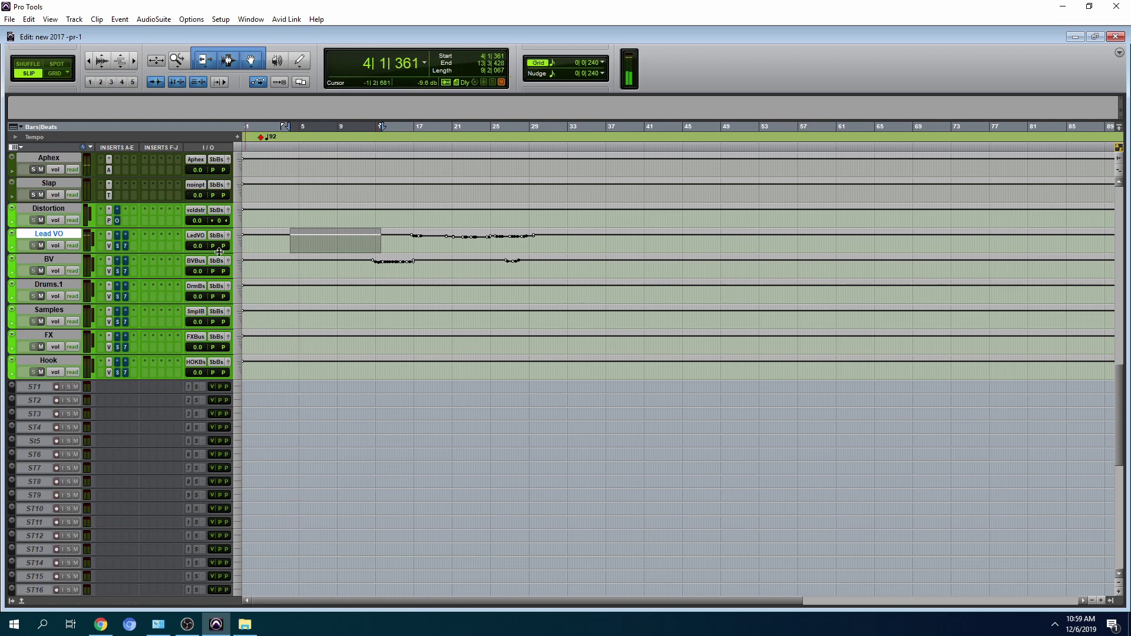
pyautogui.press('super+Up')
pyautogui.press('super+Up')
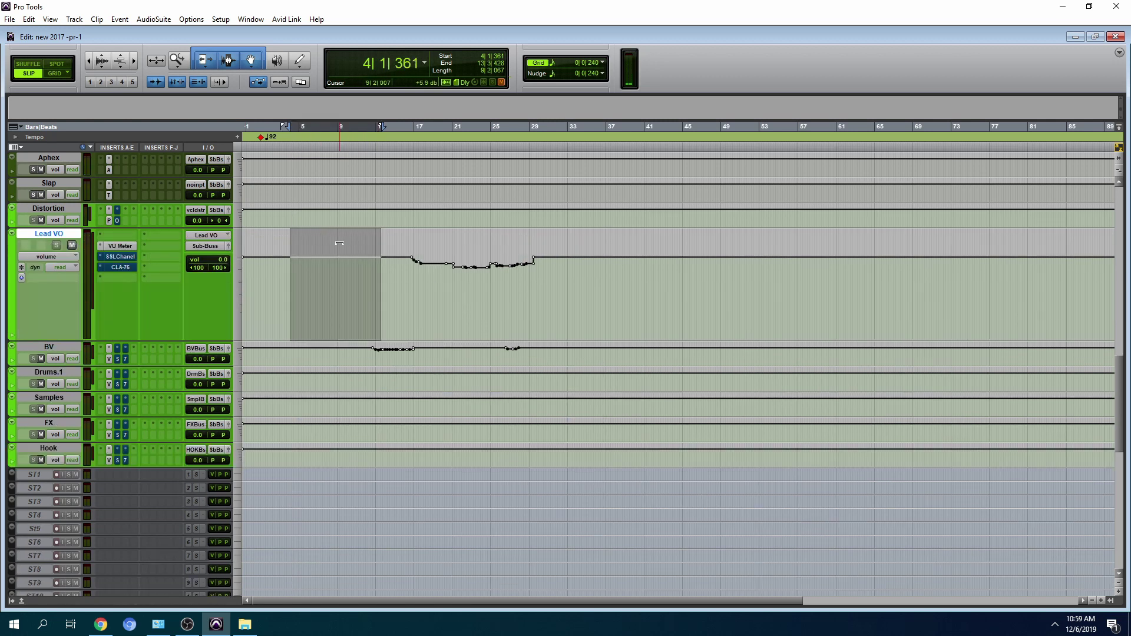
# - Try the selected Lead VO volume at +1.3 dB and at -0.5 dB, auditioning each change
pyautogui.moveTo(342, 243); pyautogui.dragTo(349, 204)
pyautogui.press('space')
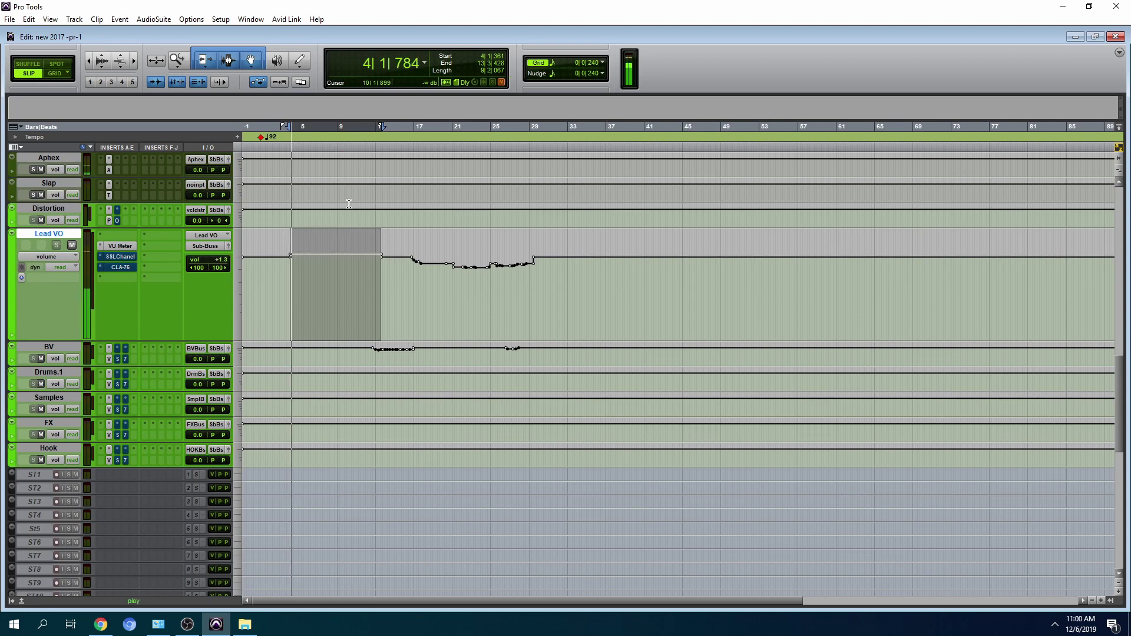
pyautogui.press('space')
pyautogui.moveTo(329, 248); pyautogui.dragTo(323, 298)
pyautogui.press('space')
pyautogui.press('space')
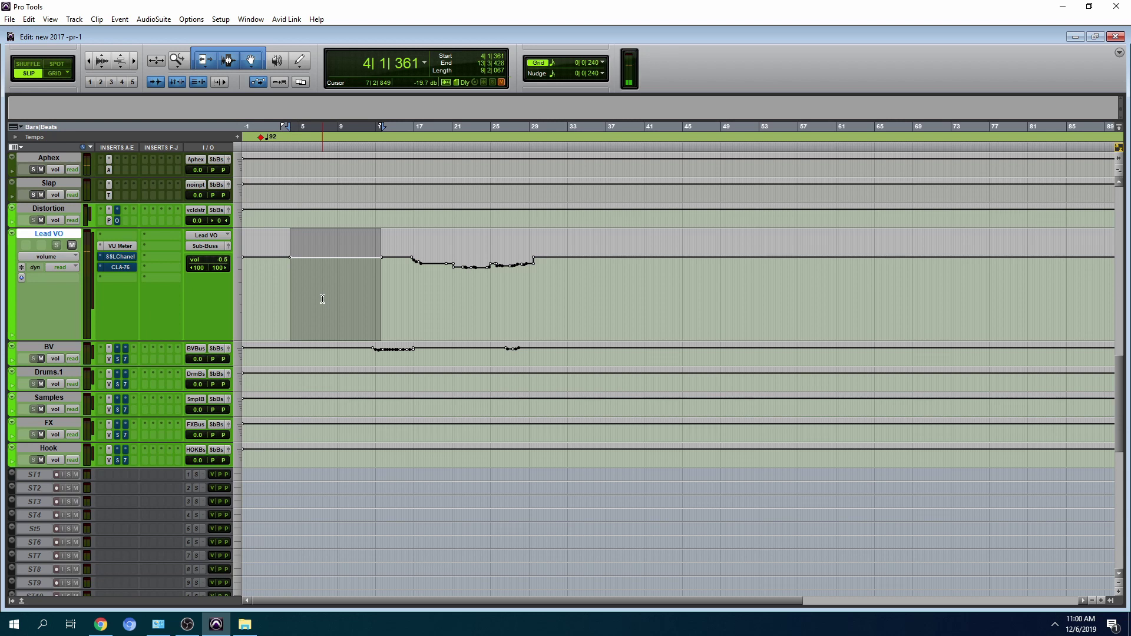
pyautogui.hotkey('ctrl', 'z')
pyautogui.hotkey('ctrl', 'z')
# - Open the Lead VO fader window, set its automation to touch, and write fader moves during playback from bar 4
pyautogui.click(228, 246)
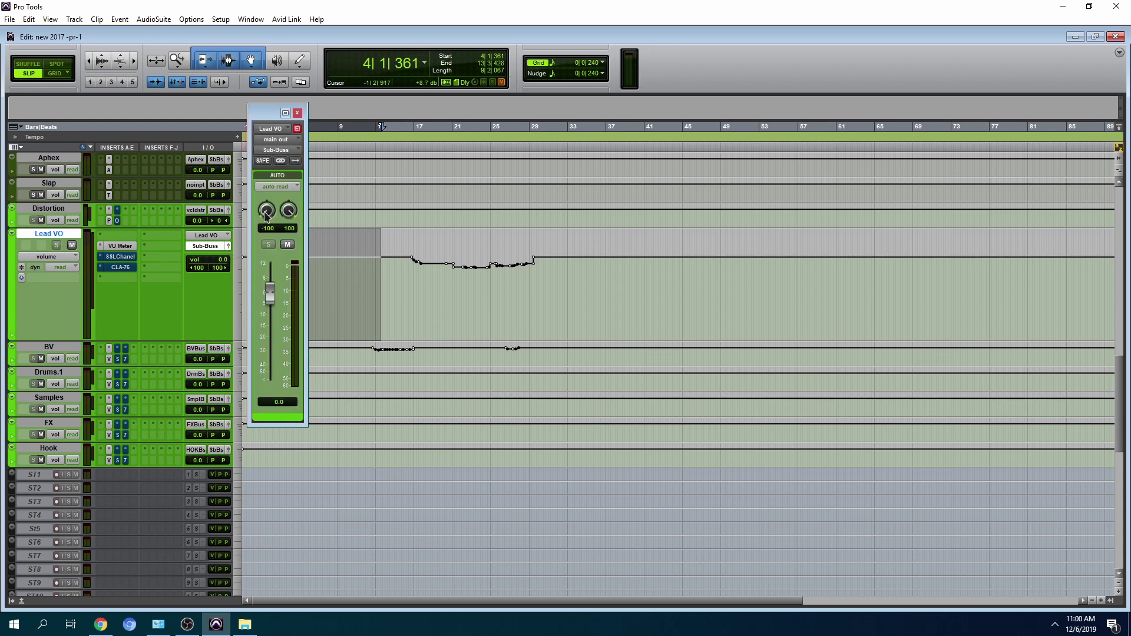
pyautogui.click(276, 186)
pyautogui.click(307, 203)
pyautogui.scroll(-3, 54, 237)
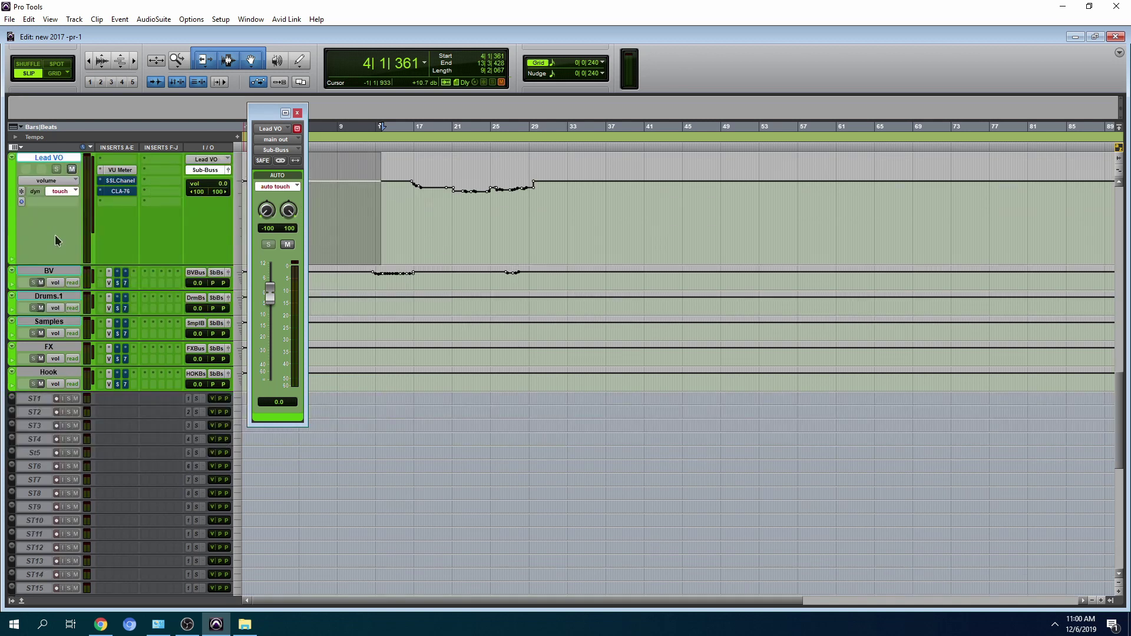
pyautogui.moveTo(255, 112); pyautogui.dragTo(449, 133)
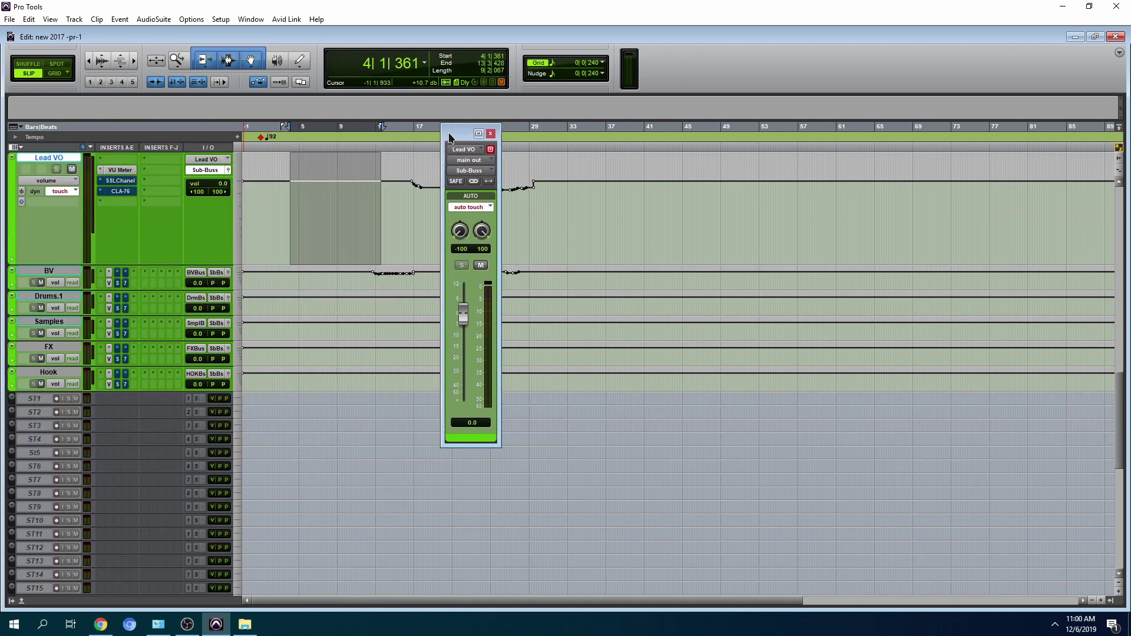
pyautogui.press('space')
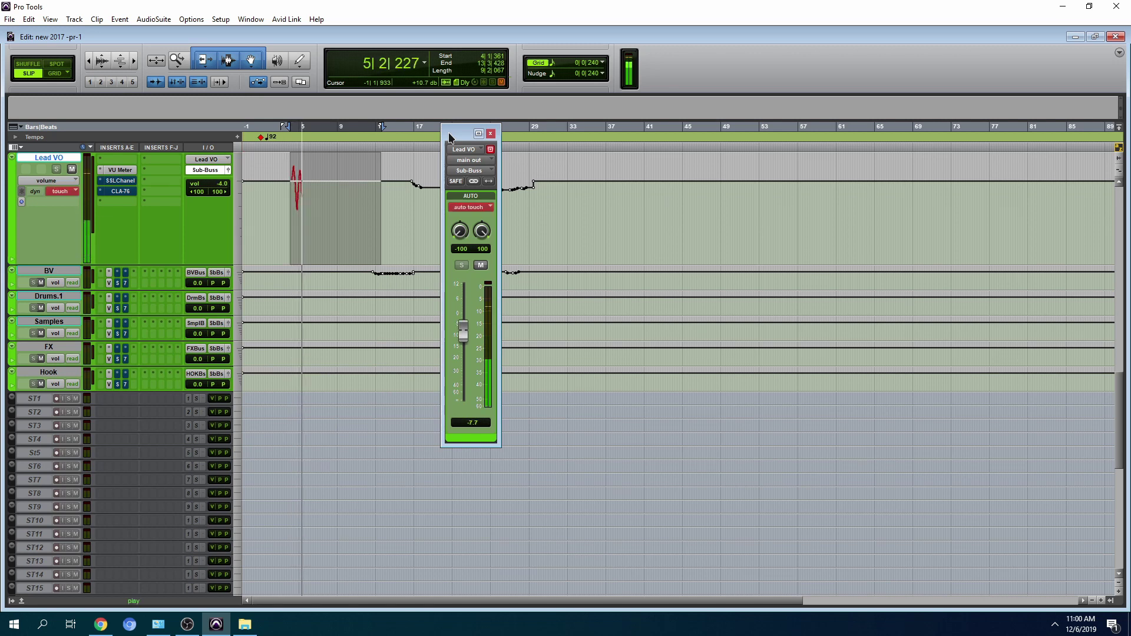
pyautogui.press('space')
# - Play back the Lead VO fader moves while viewing the v1 vocal track's own volume automation
pyautogui.scroll(-10, 415, 237)
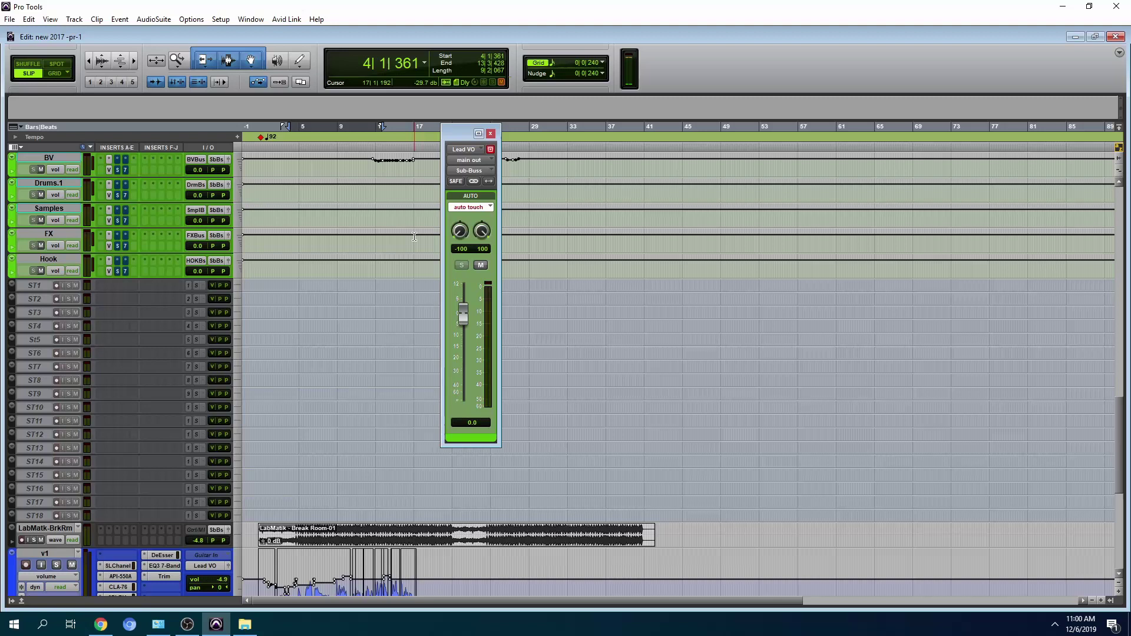
pyautogui.scroll(-2, 414, 236)
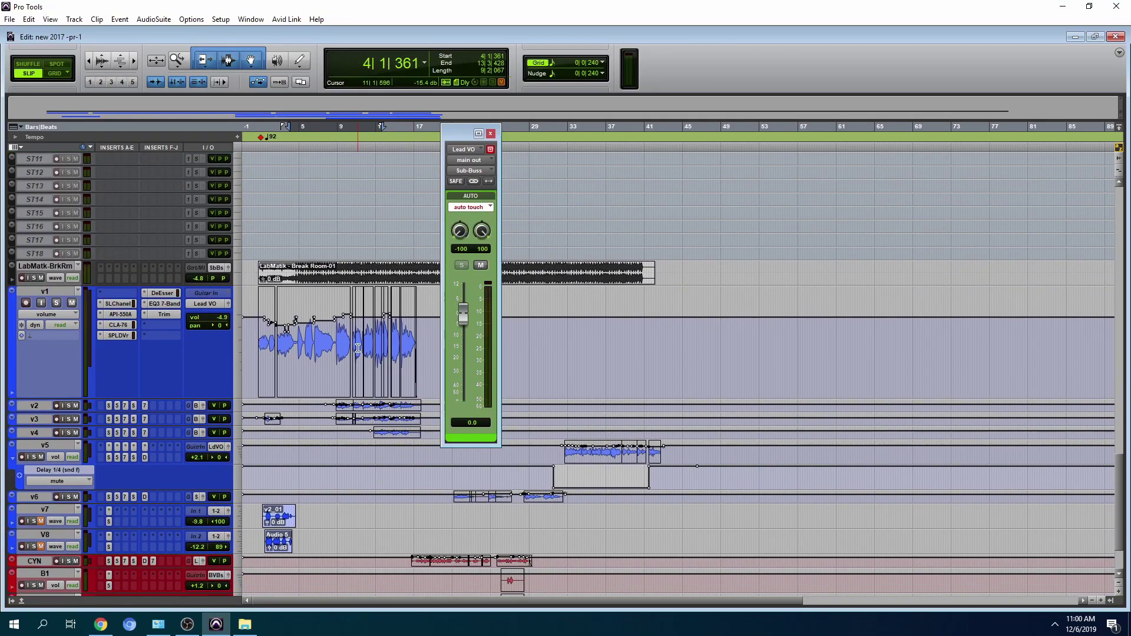
pyautogui.press('space')
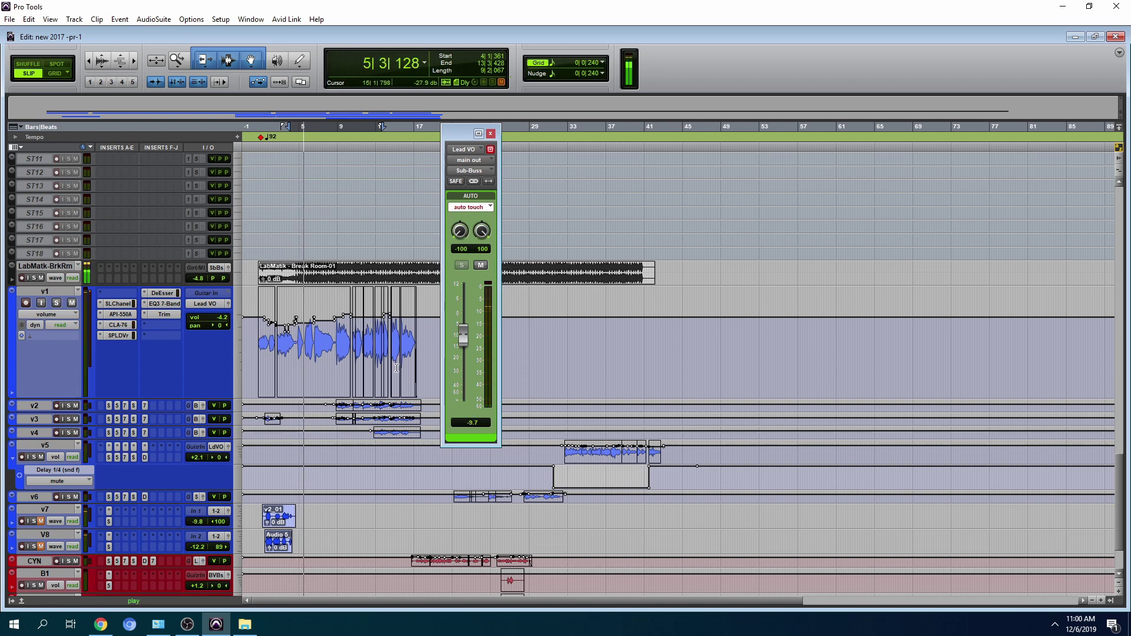
pyautogui.press('space')
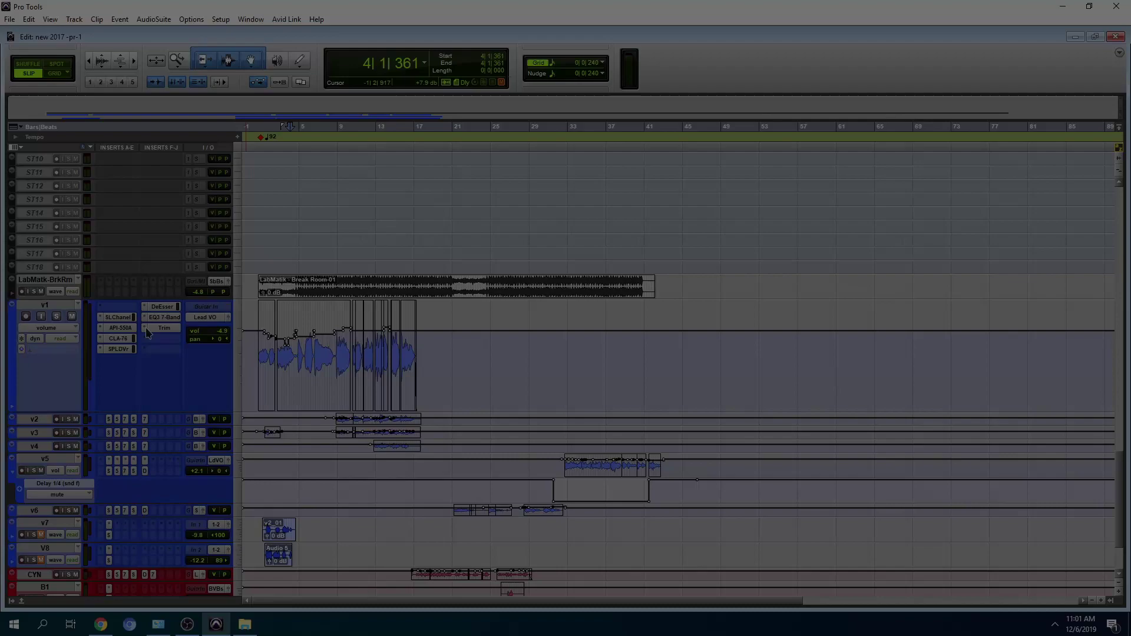
# - Open v1's Trim plug-in, try gains of +1.3 dB and -2.9 dB, and reset the gain to 0.0 dB
pyautogui.click(165, 328)
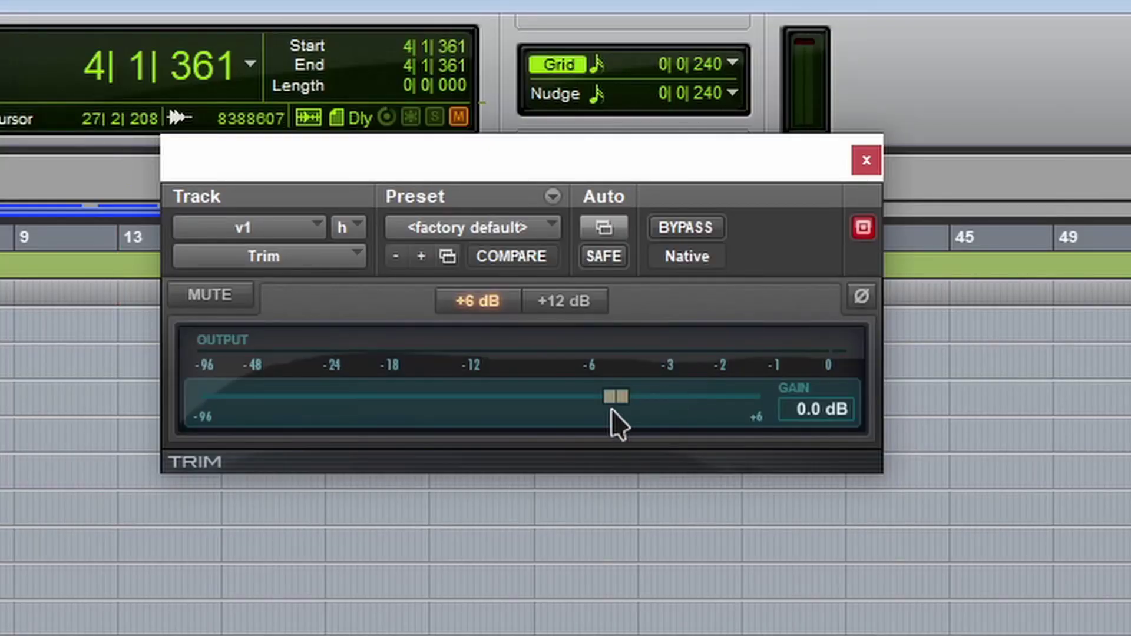
pyautogui.moveTo(558, 188); pyautogui.dragTo(570, 187)
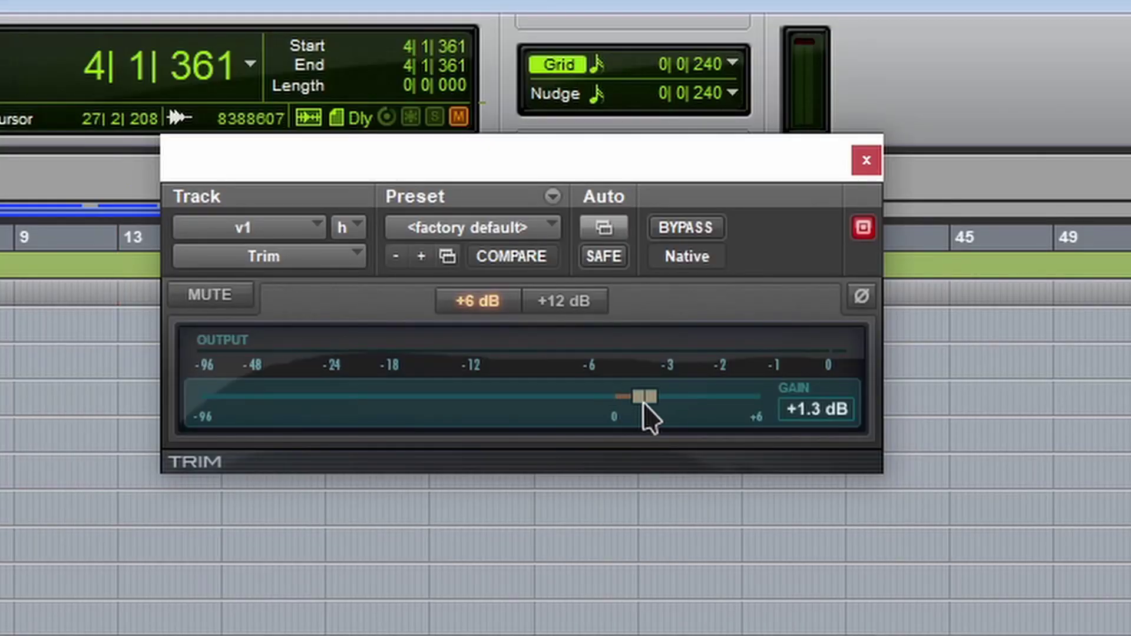
pyautogui.moveTo(644, 405); pyautogui.dragTo(575, 406)
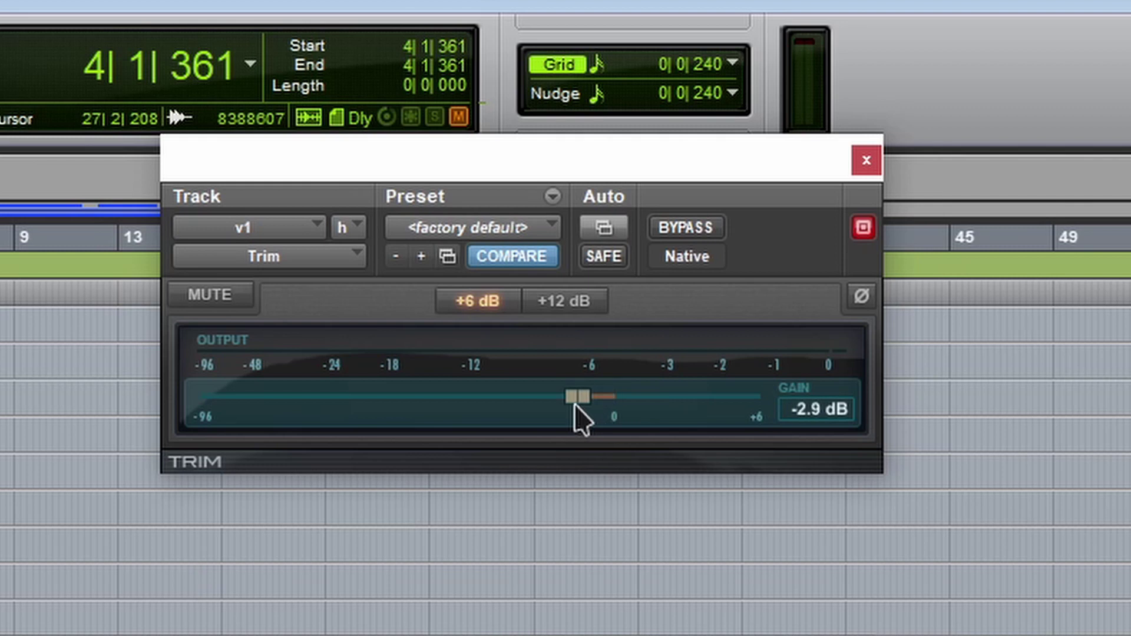
pyautogui.keyDown('alt'); pyautogui.click(575, 406); pyautogui.keyUp('alt')
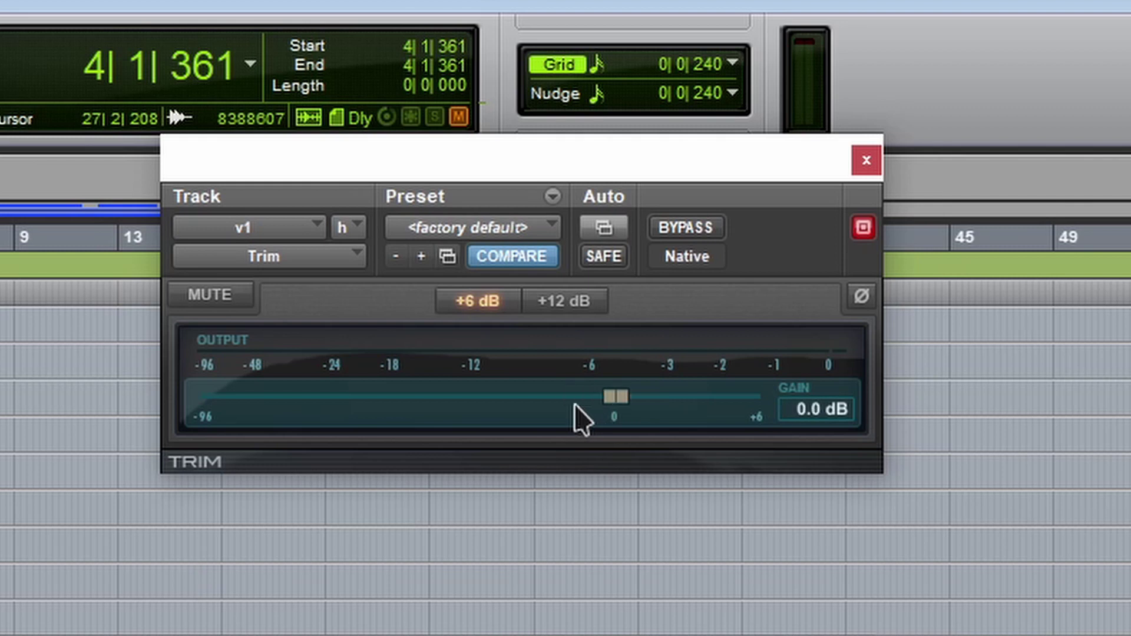
pyautogui.rightClick(616, 401)
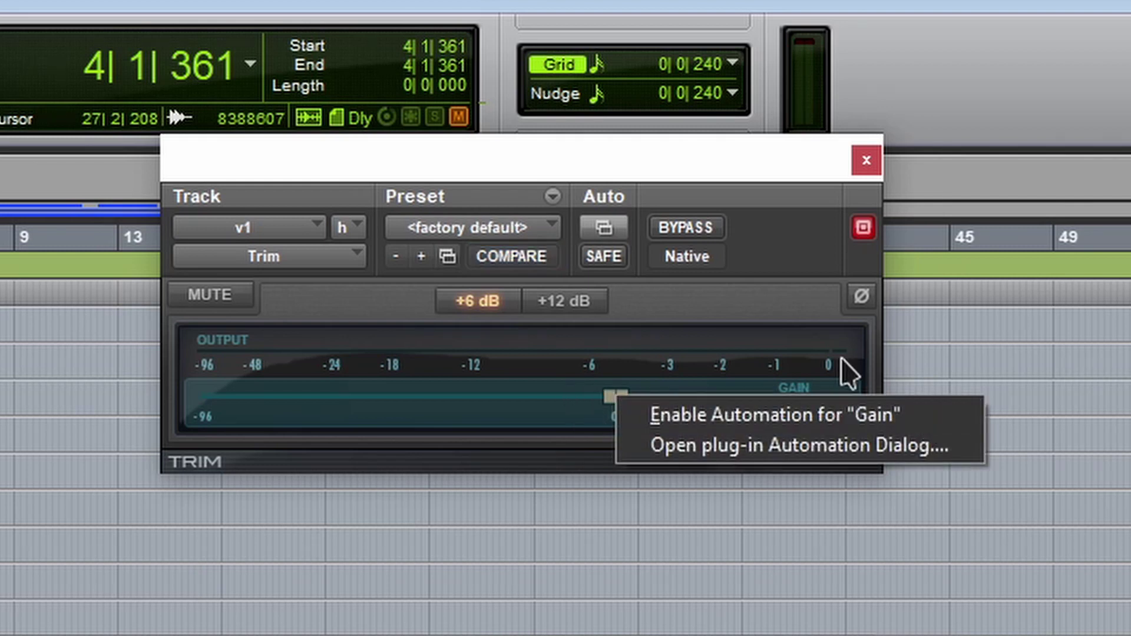
pyautogui.click(763, 265)
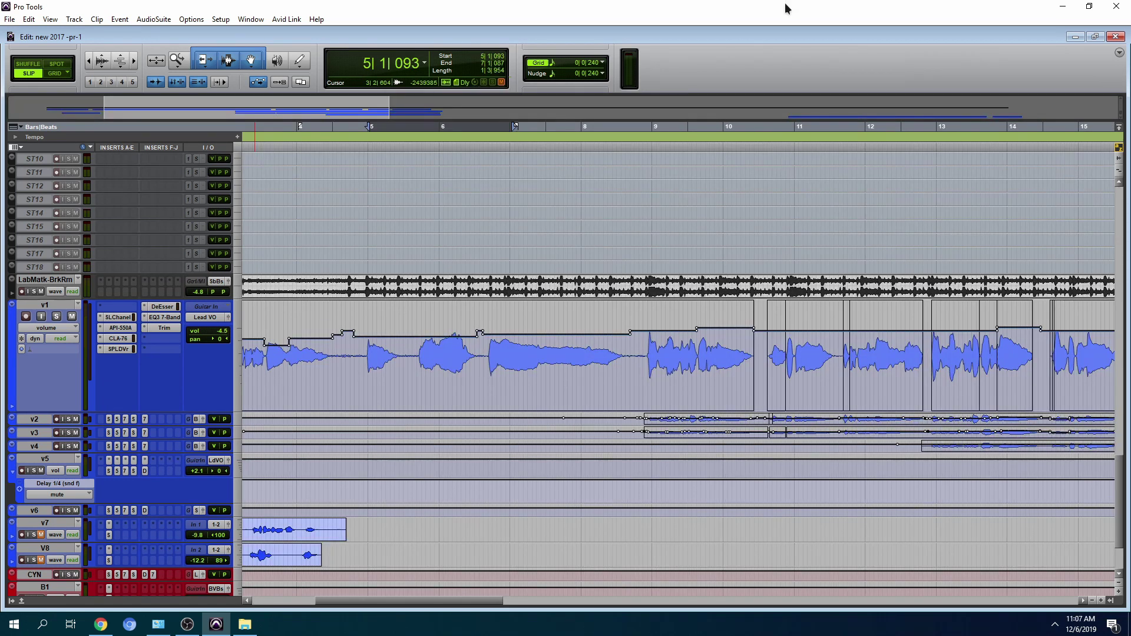
# - Open the VOX-VCA fader window and write up-and-down volume moves over about bars 5 to 6 during playback
pyautogui.moveTo(364, 351); pyautogui.dragTo(636, 353)
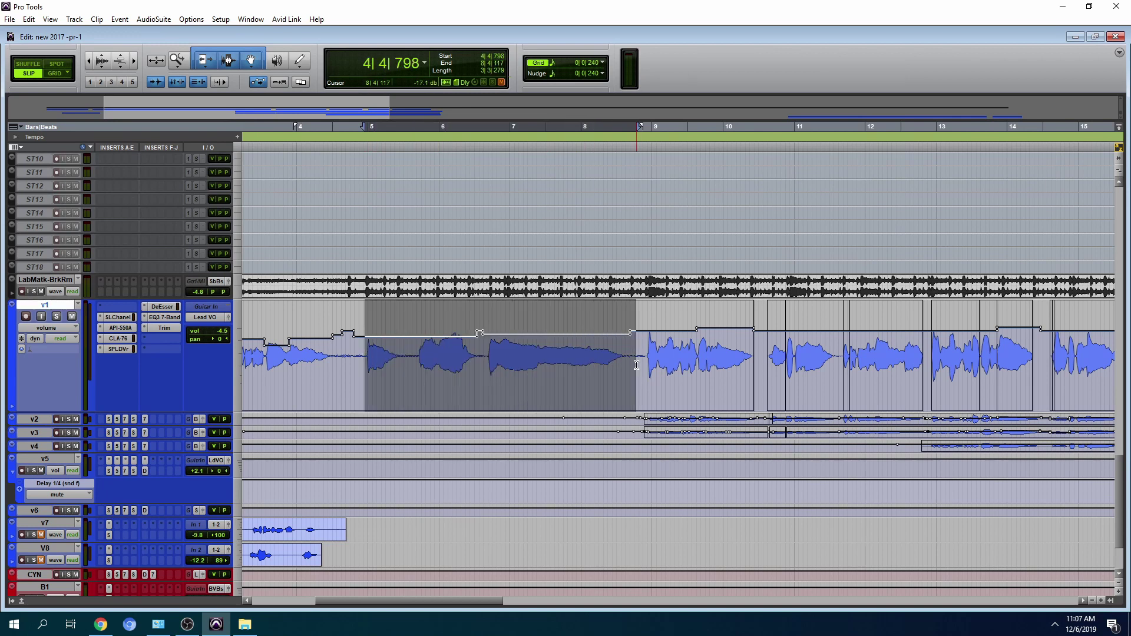
pyautogui.scroll(7, 951, 469)
pyautogui.moveTo(1122, 473); pyautogui.dragTo(1122, 260)
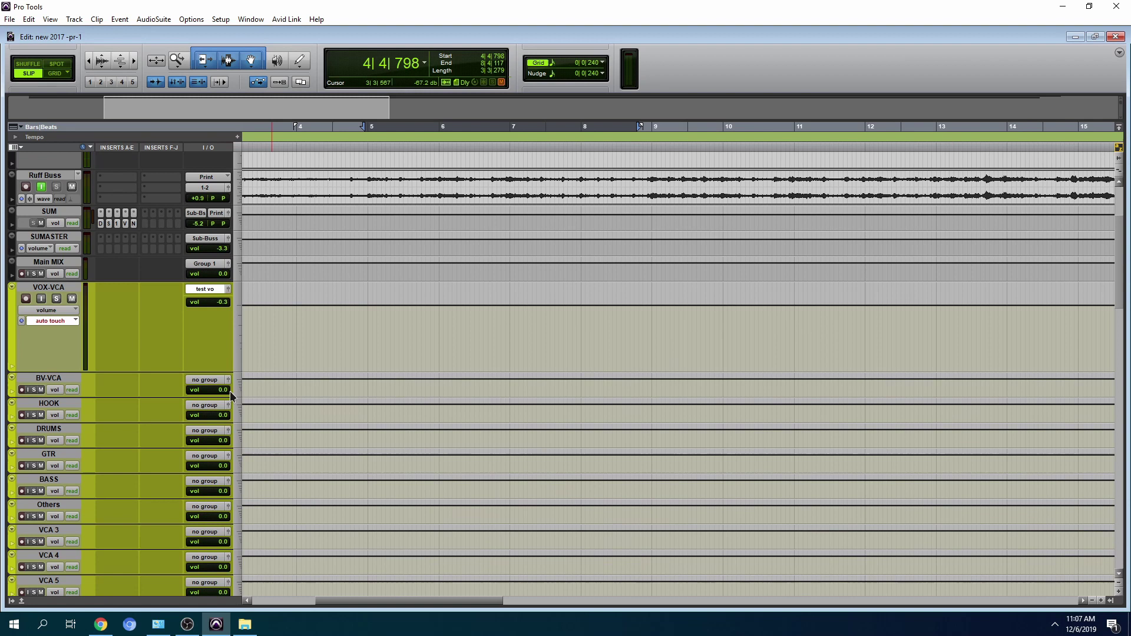
pyautogui.moveTo(366, 313); pyautogui.dragTo(569, 317)
pyautogui.click(228, 289)
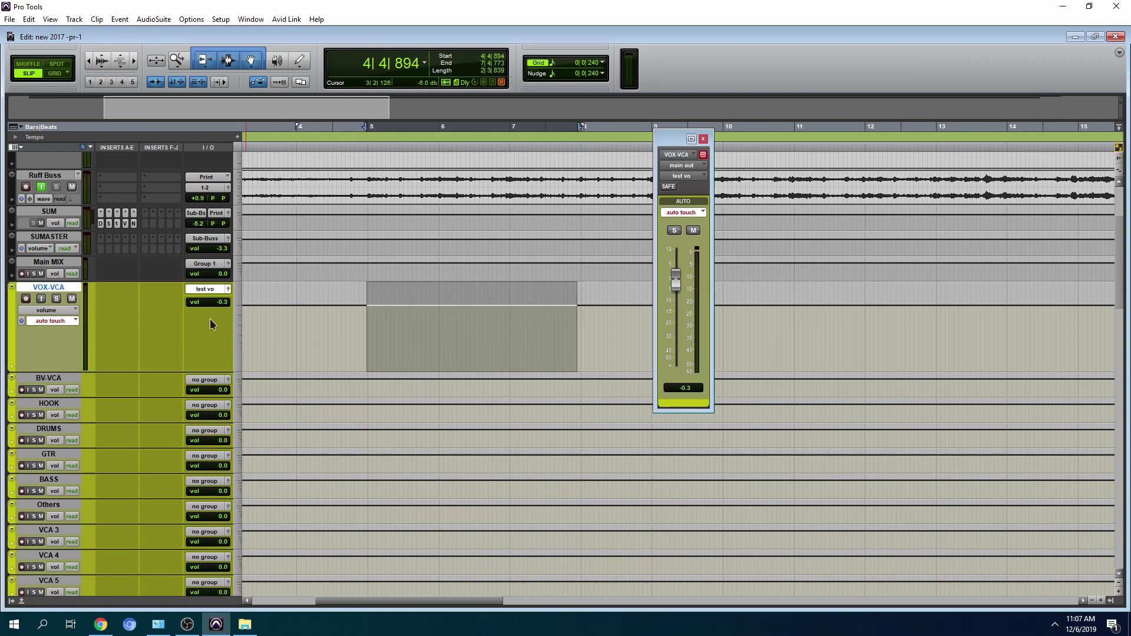
pyautogui.press('space')
pyautogui.moveTo(679, 282)
pyautogui.mouseDown()
pyautogui.moveTo(676, 307)
pyautogui.moveTo(676, 259)
pyautogui.mouseUp()
pyautogui.press('space')
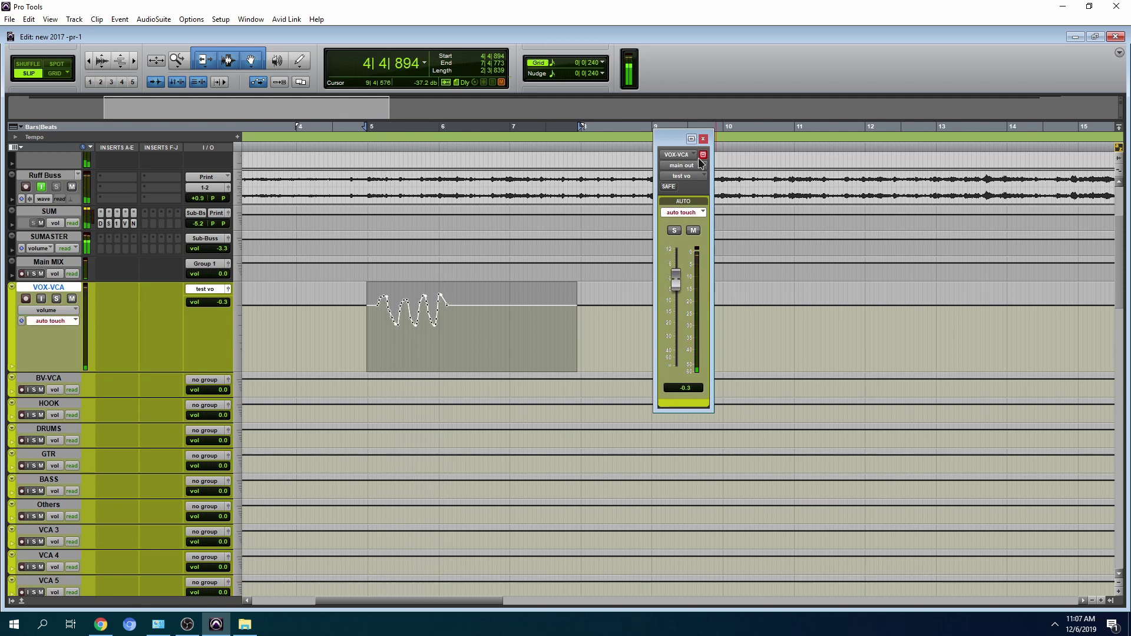
# - Play the passage from bar 5 with v1's fader window open to examine how the VCA moves affect its volume
pyautogui.scroll(-10, 612, 242)
pyautogui.scroll(-10, 612, 242)
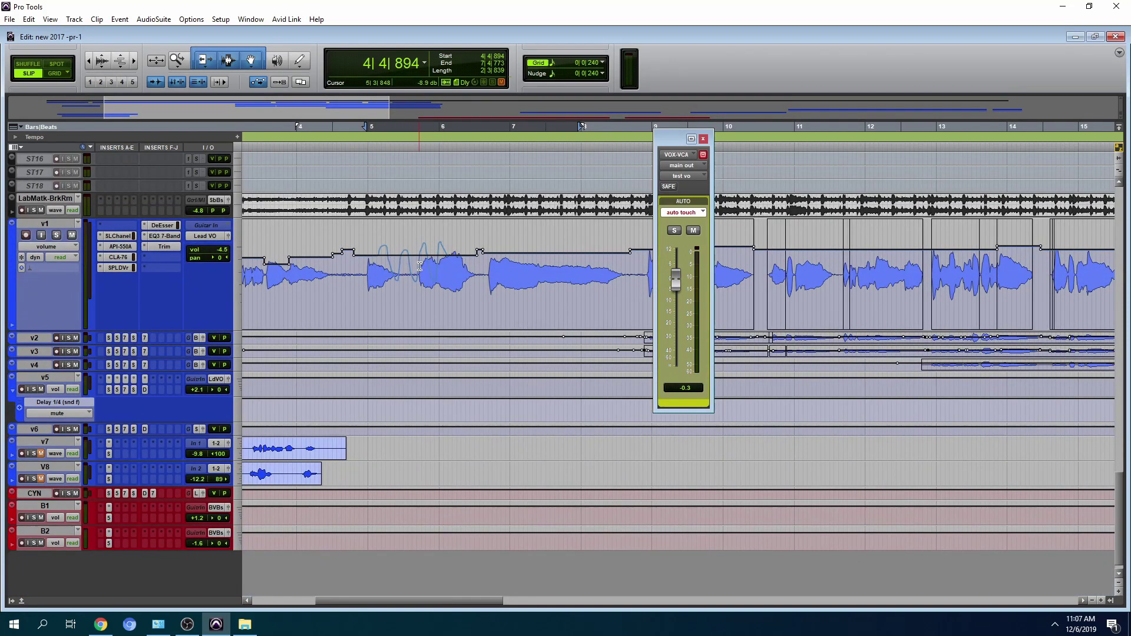
pyautogui.press('space')
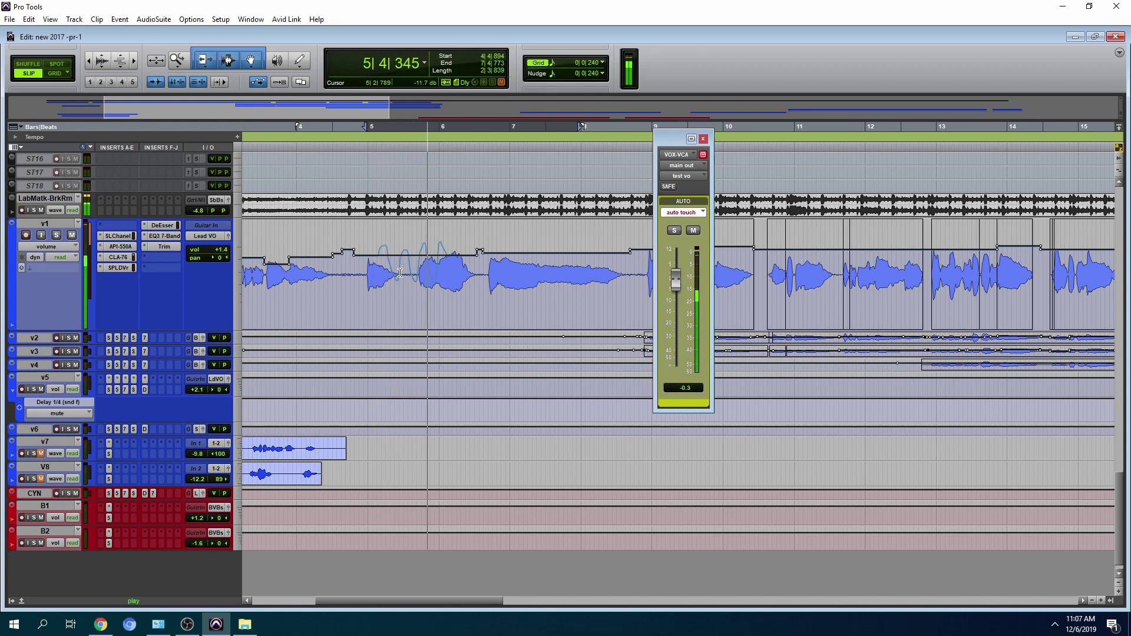
pyautogui.press('space')
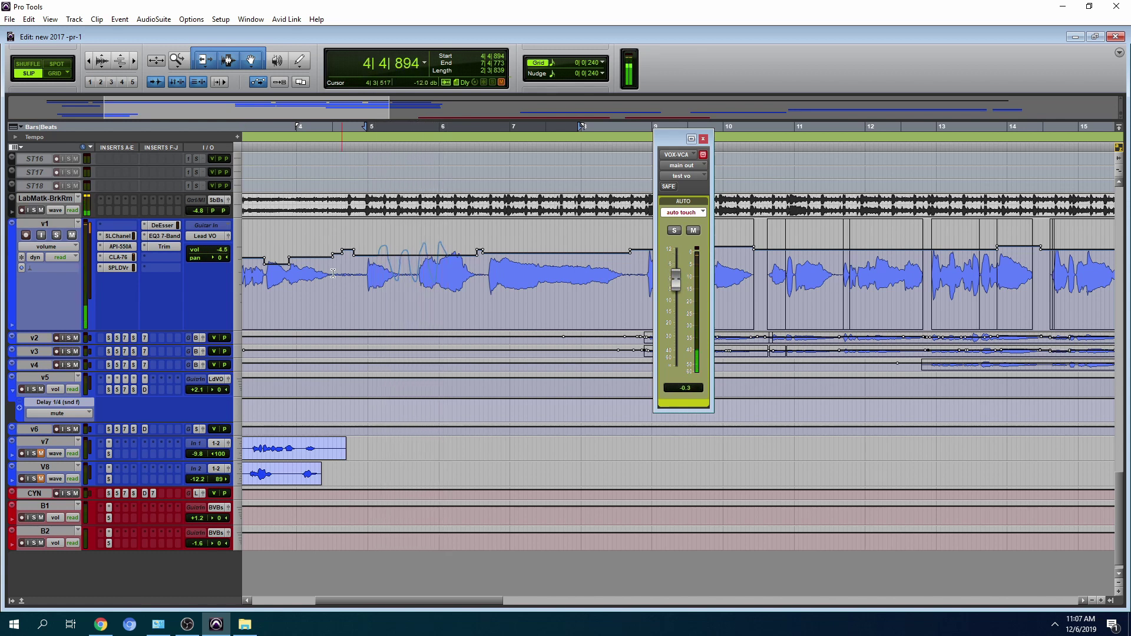
pyautogui.click(229, 237)
pyautogui.press('space')
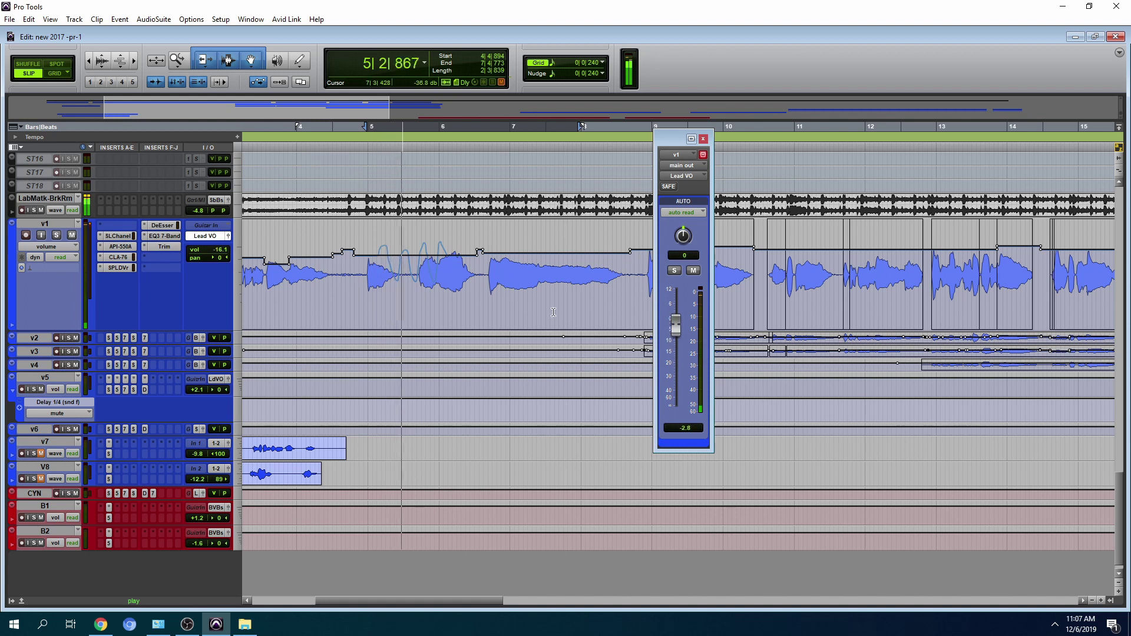
pyautogui.press('space')
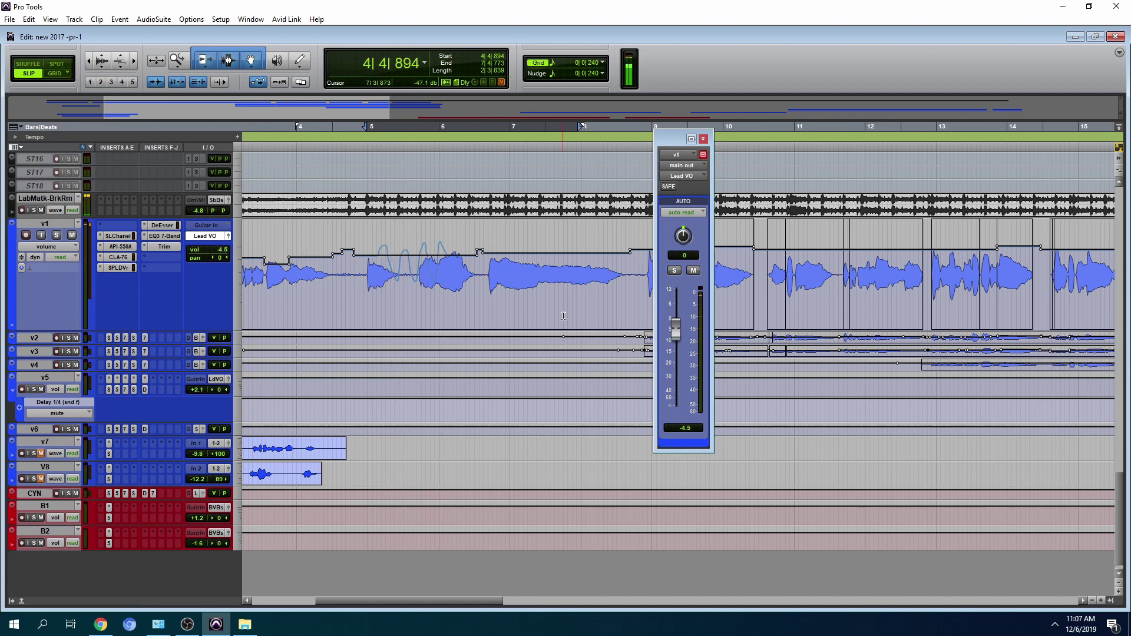